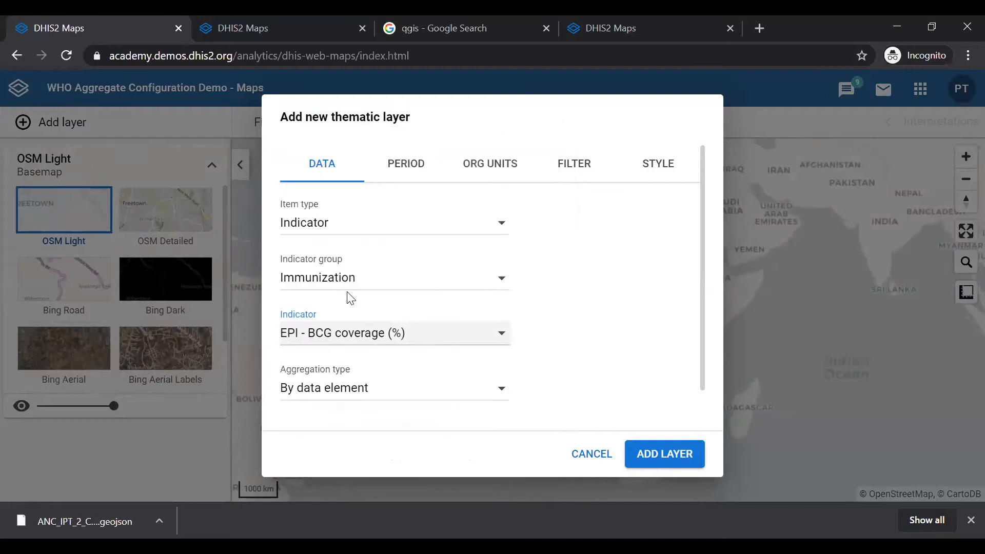
Set the thematic layer's period to Last 12 months and display the periods as split map views.
{"action": "left_click", "coordinate": [407, 163]}
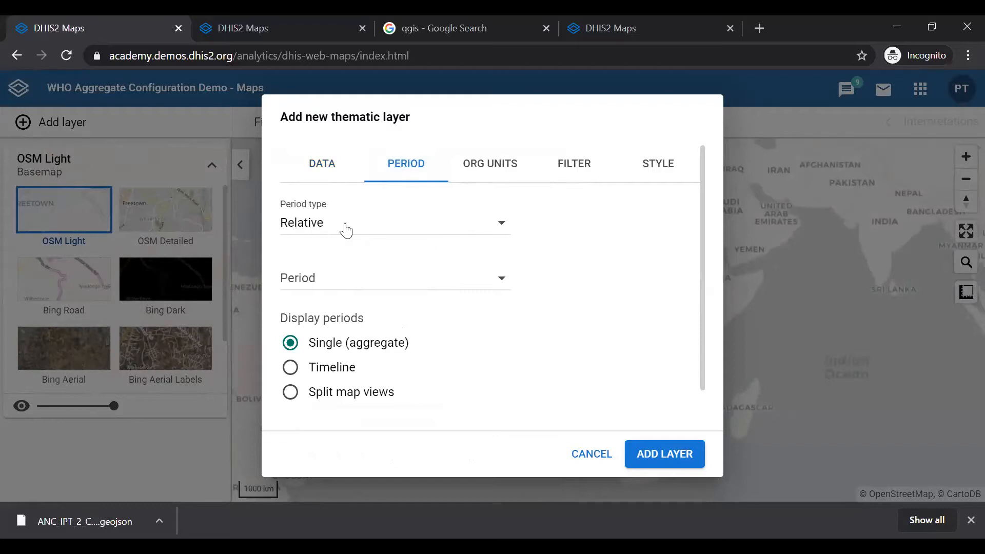
{"action": "left_click", "coordinate": [325, 278]}
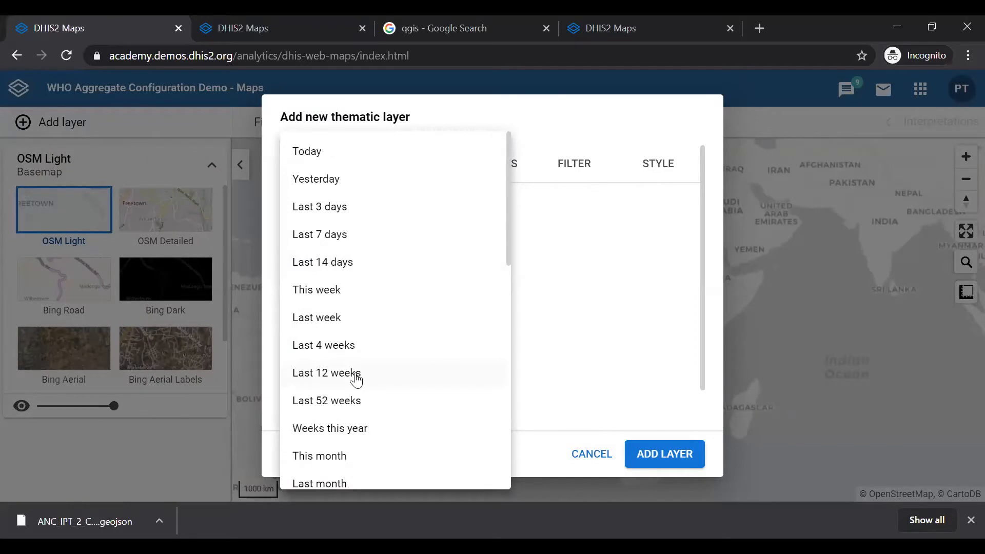
{"action": "scroll", "coordinate": [356, 379], "scroll_direction": "down", "scroll_amount": 4}
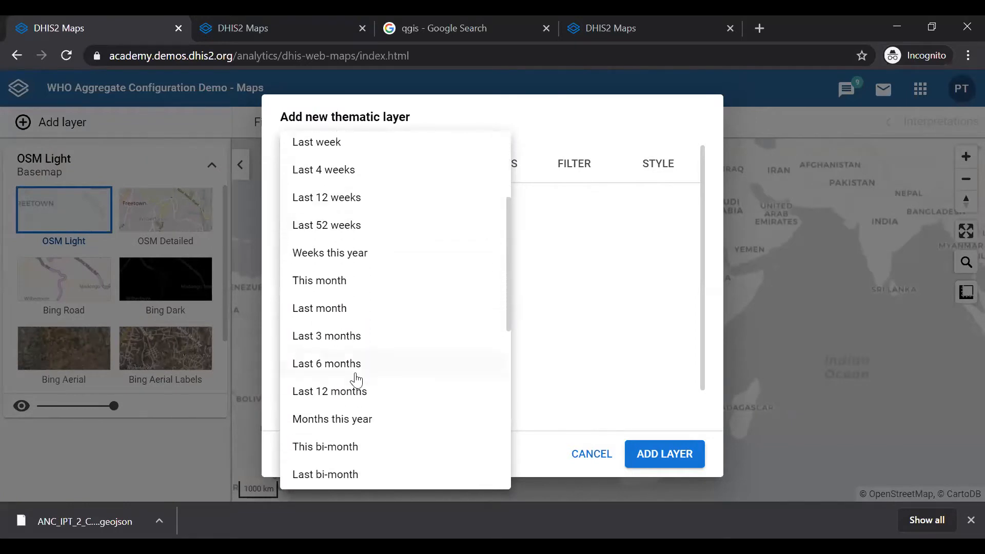
{"action": "left_click", "coordinate": [327, 379]}
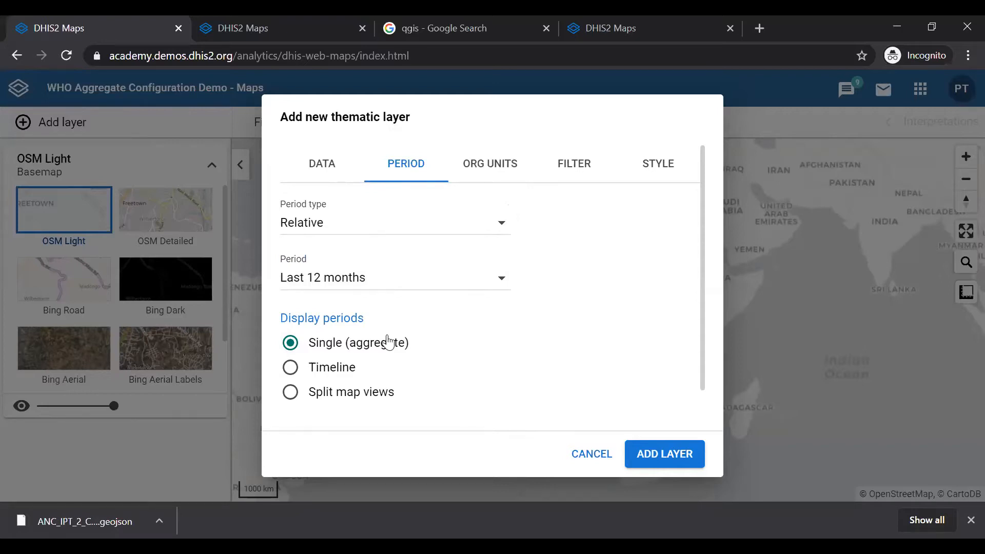
{"action": "left_click", "coordinate": [343, 395]}
Select Trainingland as the layer's organisation unit and replace the Region level with District.
{"action": "left_click", "coordinate": [489, 163]}
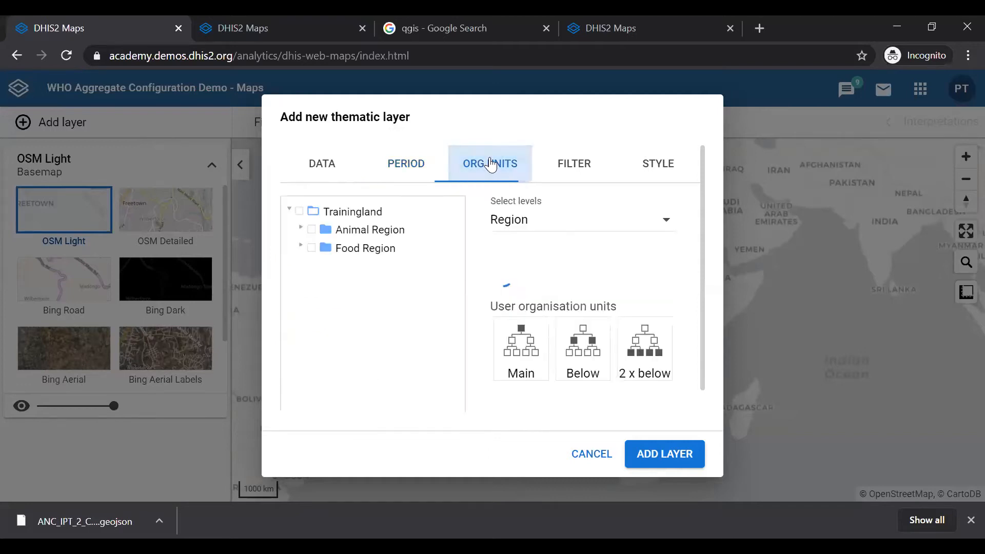
{"action": "left_click", "coordinate": [299, 212]}
{"action": "left_click", "coordinate": [589, 223]}
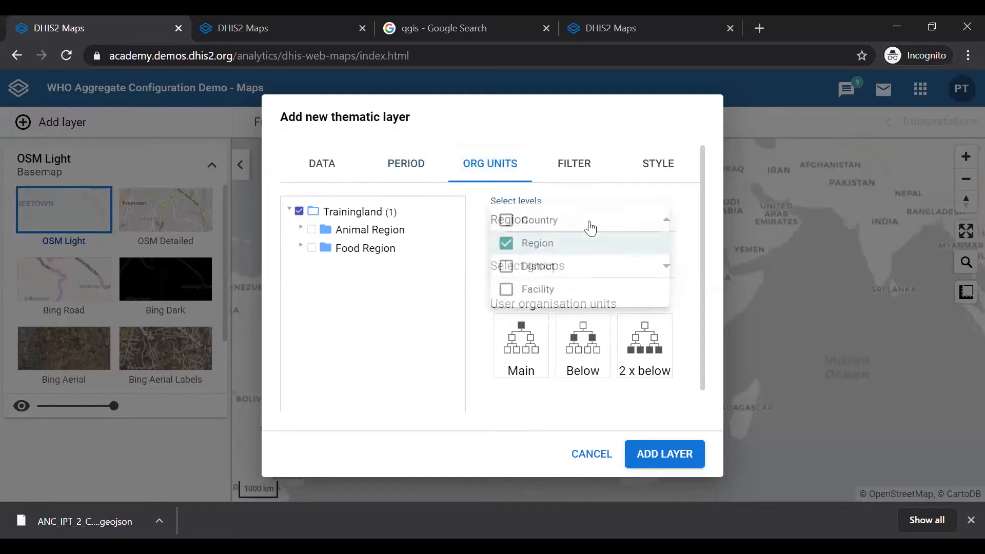
{"action": "left_click", "coordinate": [506, 252]}
{"action": "left_click", "coordinate": [506, 277]}
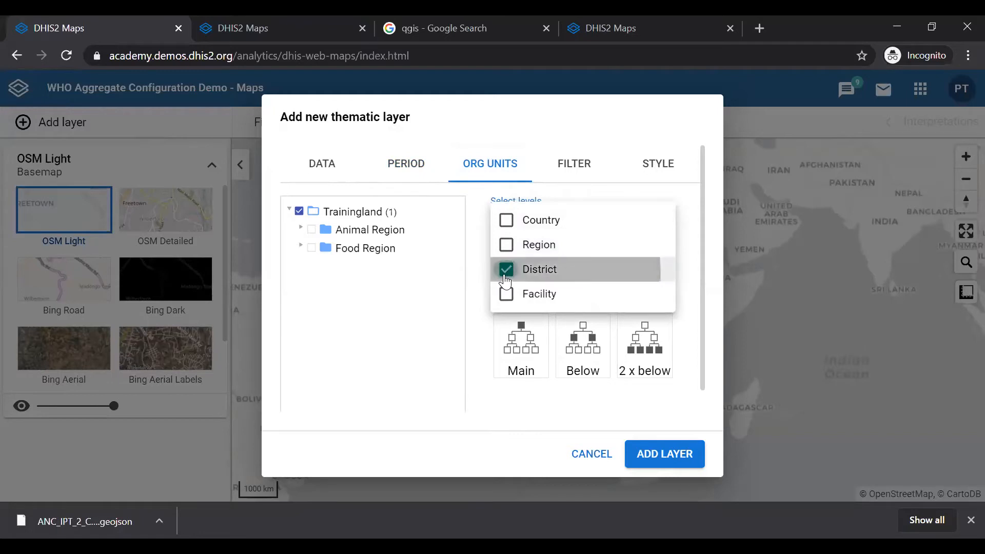
{"action": "left_click", "coordinate": [501, 401]}
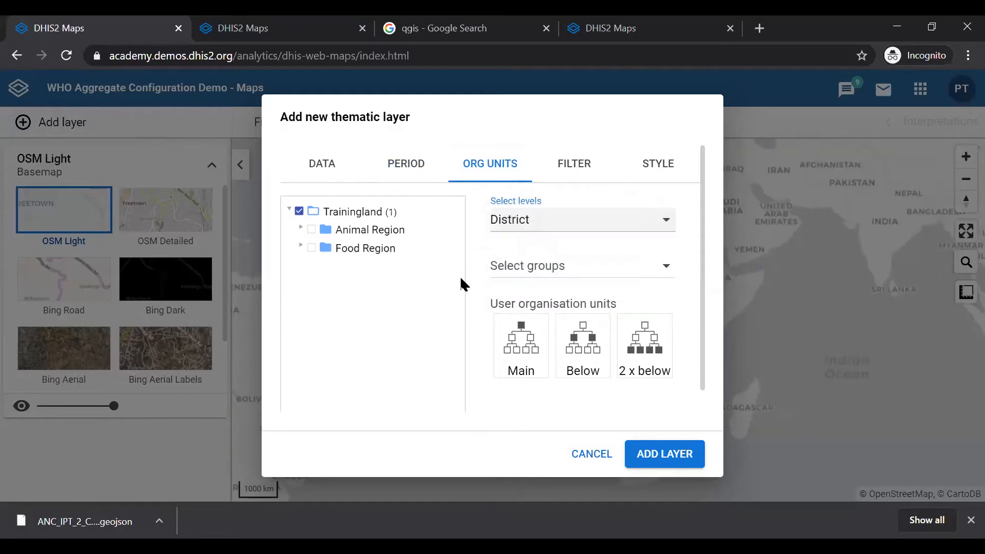
Check the period settings, add the thematic layer to the map and switch the basemap to Bing Road.
{"action": "left_click", "coordinate": [416, 172]}
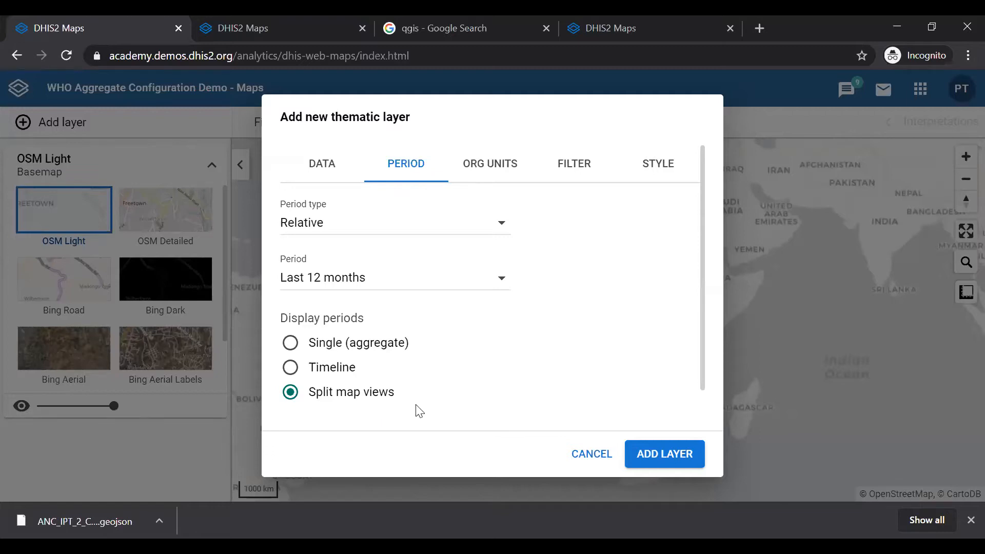
{"action": "left_click", "coordinate": [672, 456]}
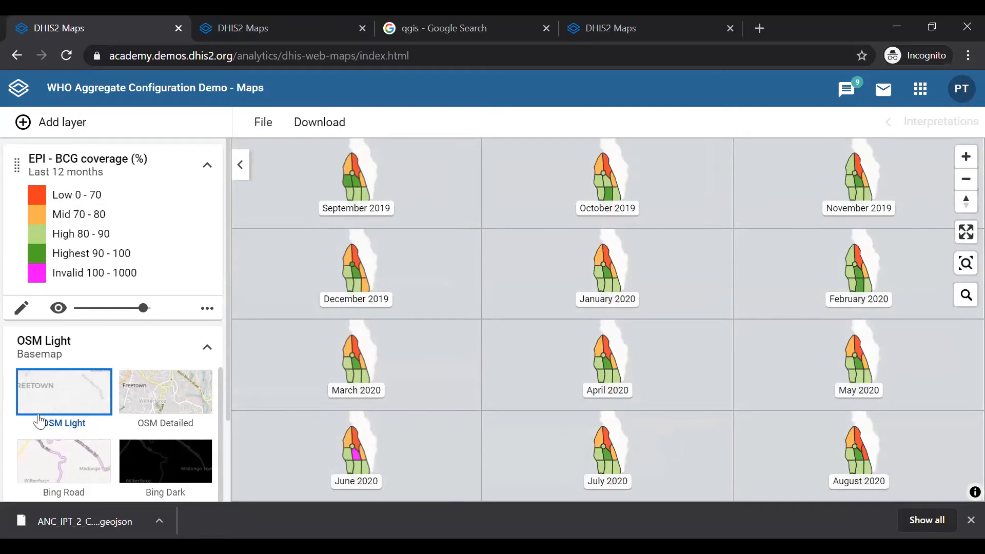
{"action": "left_click", "coordinate": [55, 475]}
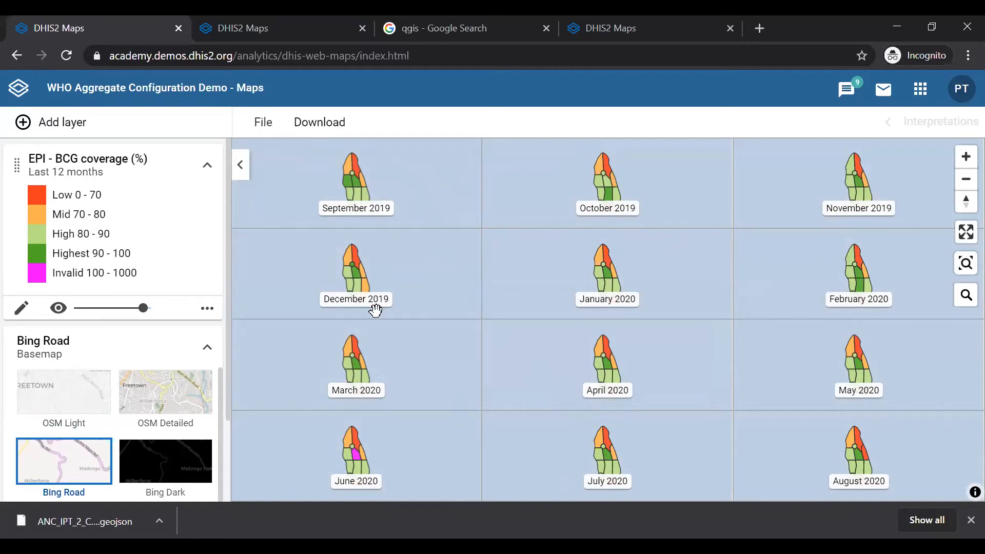
Examine the districts' BCG coverage across the monthly split maps at different zoom levels.
{"action": "scroll", "coordinate": [440, 192], "scroll_direction": "up", "scroll_amount": 2}
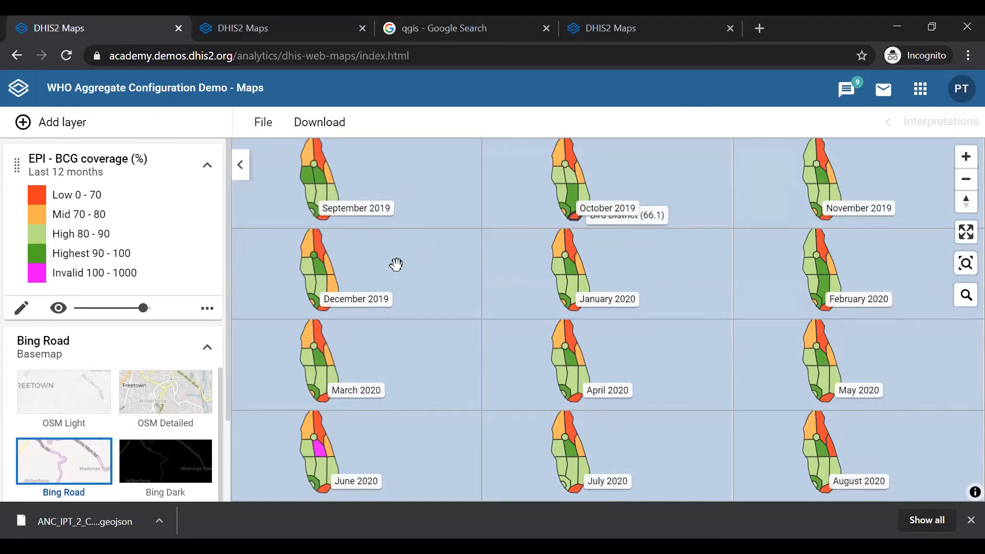
{"action": "scroll", "coordinate": [396, 264], "scroll_direction": "down", "scroll_amount": 1}
{"action": "scroll", "coordinate": [396, 264], "scroll_direction": "up", "scroll_amount": 2}
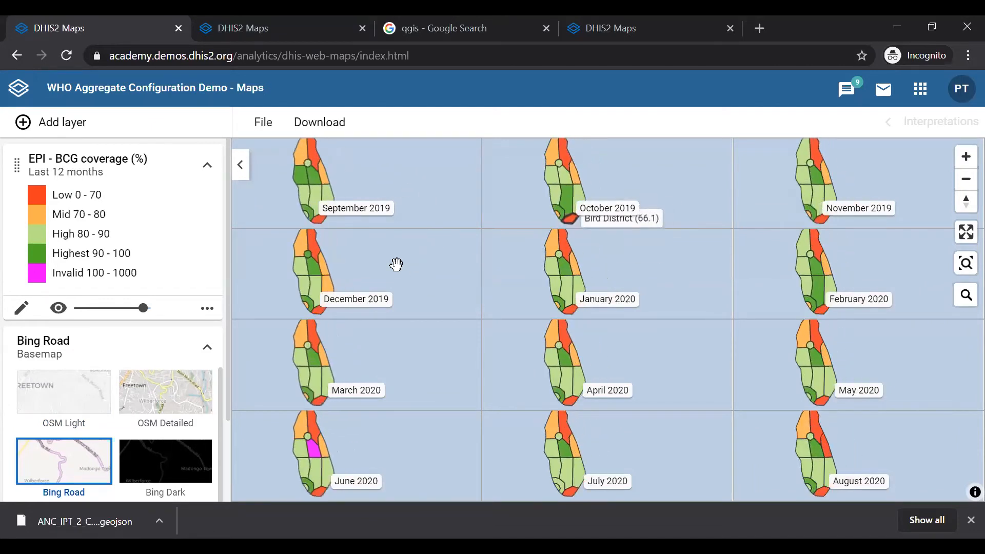
{"action": "scroll", "coordinate": [396, 264], "scroll_direction": "down", "scroll_amount": 2}
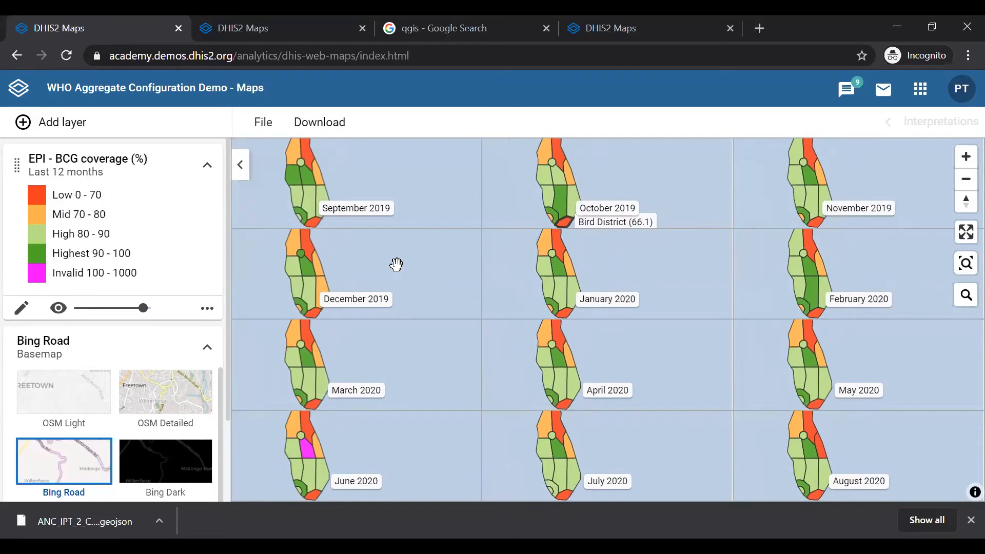
{"action": "scroll", "coordinate": [396, 264], "scroll_direction": "up", "scroll_amount": 1}
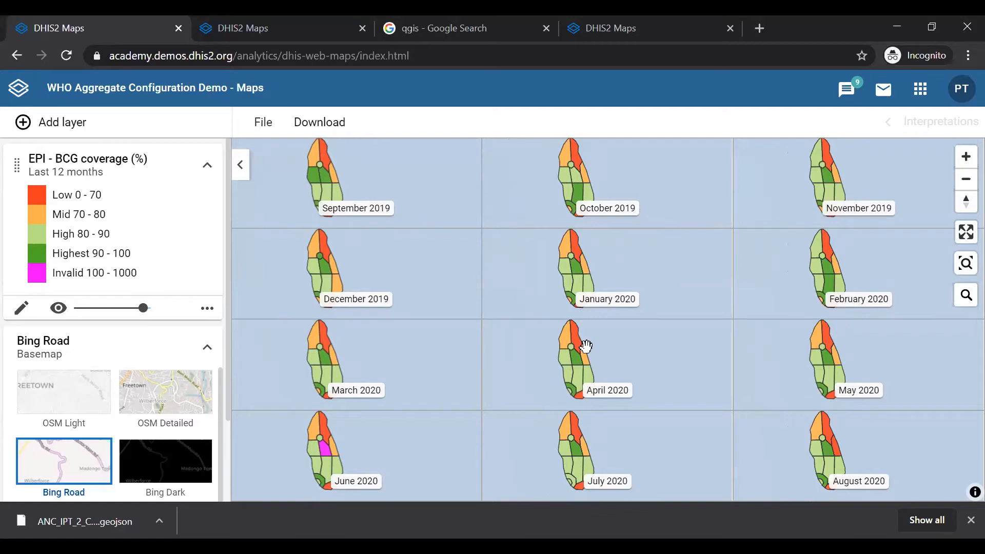
{"action": "scroll", "coordinate": [403, 386], "scroll_direction": "up", "scroll_amount": 5}
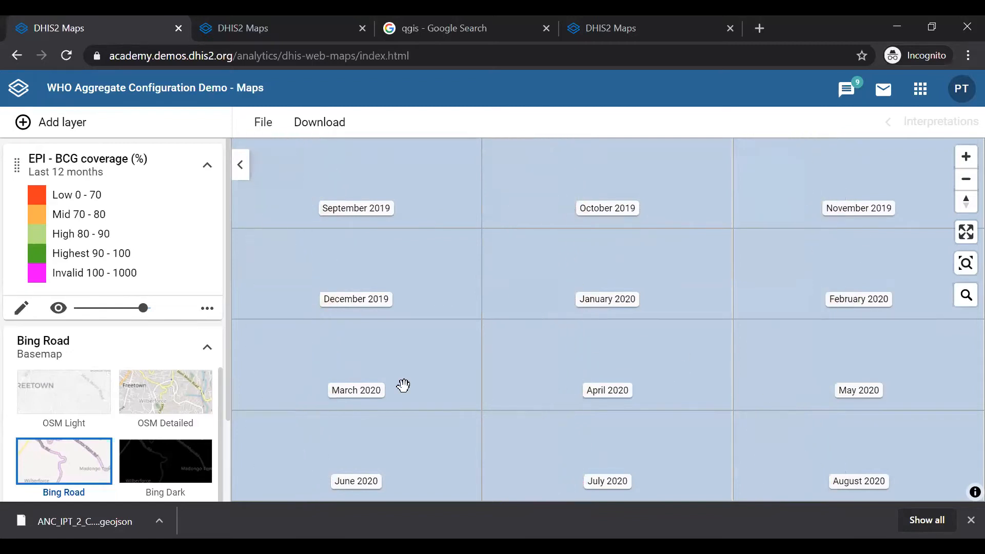
{"action": "scroll", "coordinate": [403, 385], "scroll_direction": "down", "scroll_amount": 3}
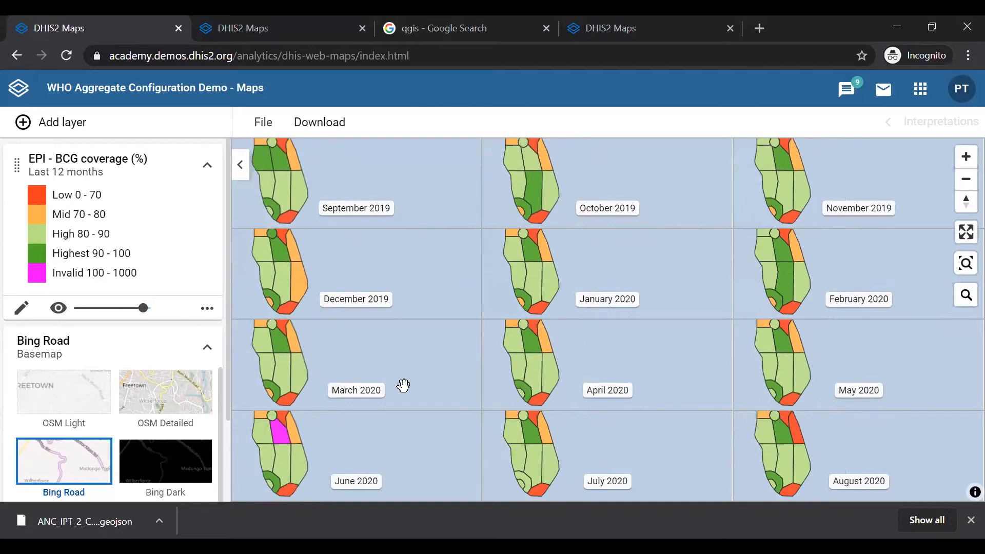
{"action": "left_click_drag", "start_coordinate": [403, 387], "coordinate": [523, 380]}
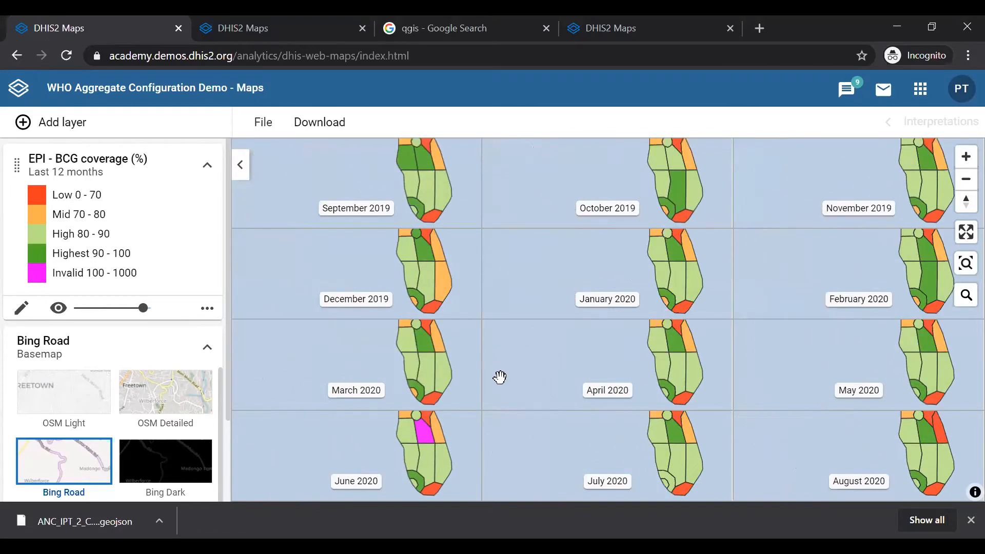
{"action": "left_click_drag", "start_coordinate": [451, 372], "coordinate": [500, 390]}
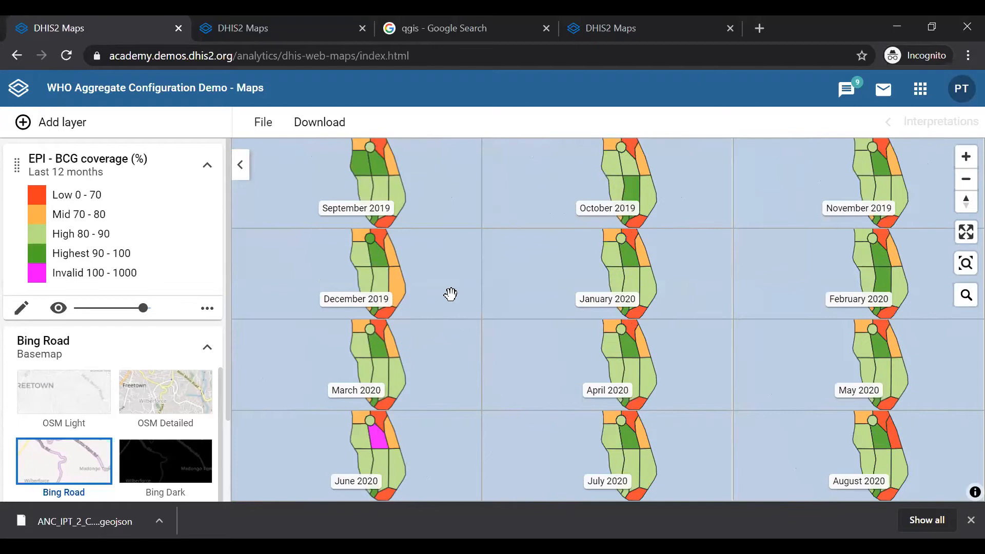
{"action": "left_click_drag", "start_coordinate": [450, 294], "coordinate": [422, 302]}
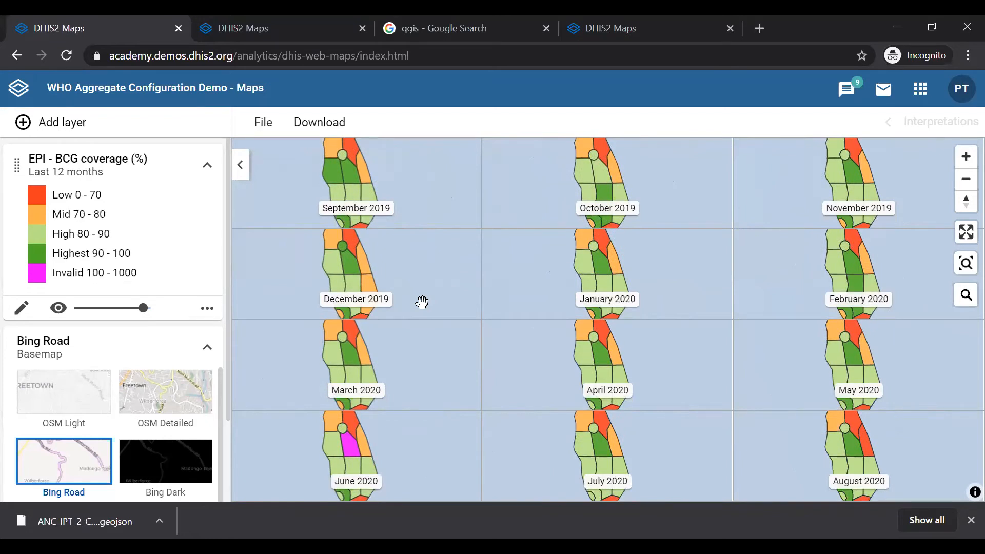
{"action": "scroll", "coordinate": [426, 364], "scroll_direction": "up", "scroll_amount": 2}
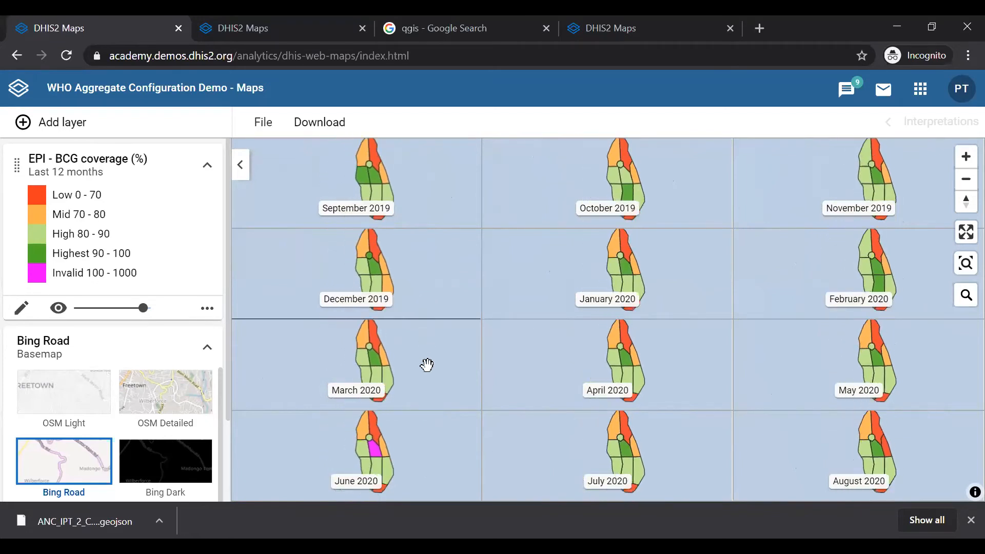
{"action": "scroll", "coordinate": [427, 364], "scroll_direction": "down", "scroll_amount": 1}
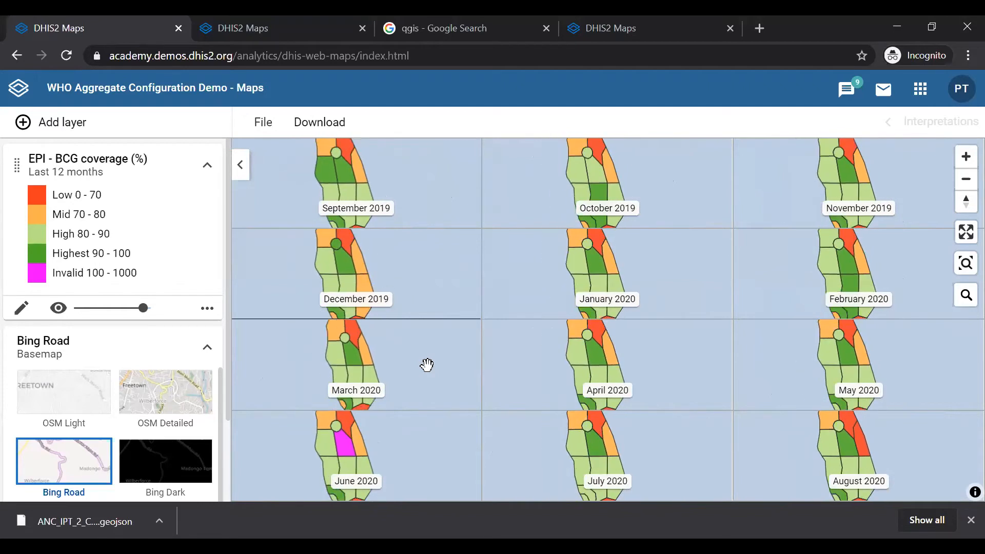
{"action": "mouse_move", "coordinate": [426, 359]}
{"action": "left_mouse_down"}
{"action": "mouse_move", "coordinate": [418, 378]}
{"action": "mouse_move", "coordinate": [419, 365]}
{"action": "left_mouse_up"}
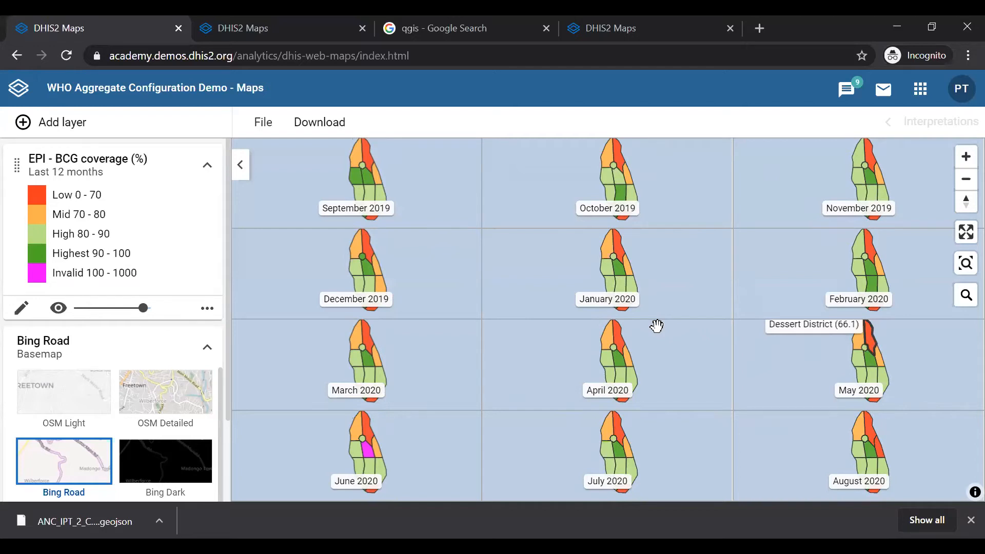
Review the period settings of the EPI - BCG coverage (%) layer.
{"action": "left_click", "coordinate": [20, 309]}
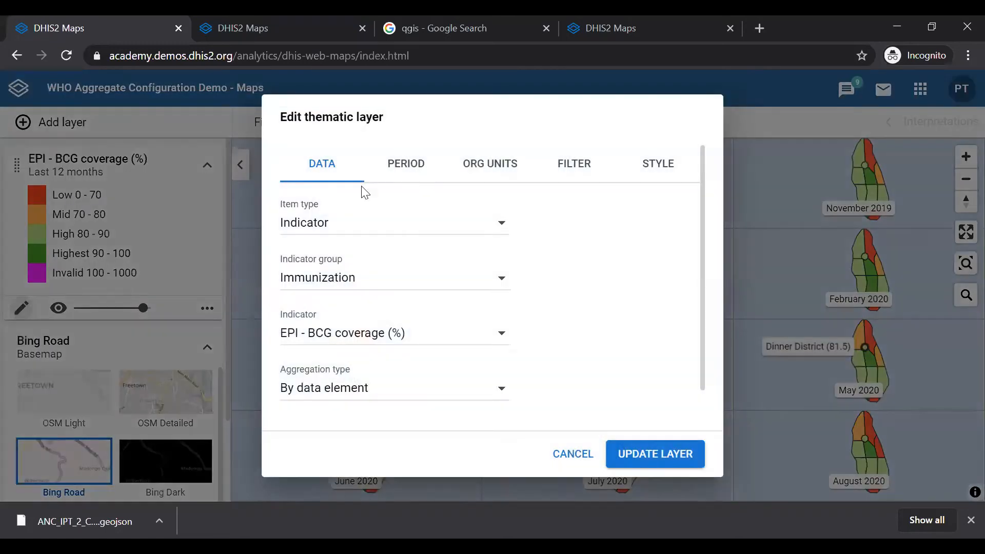
{"action": "left_click", "coordinate": [407, 172]}
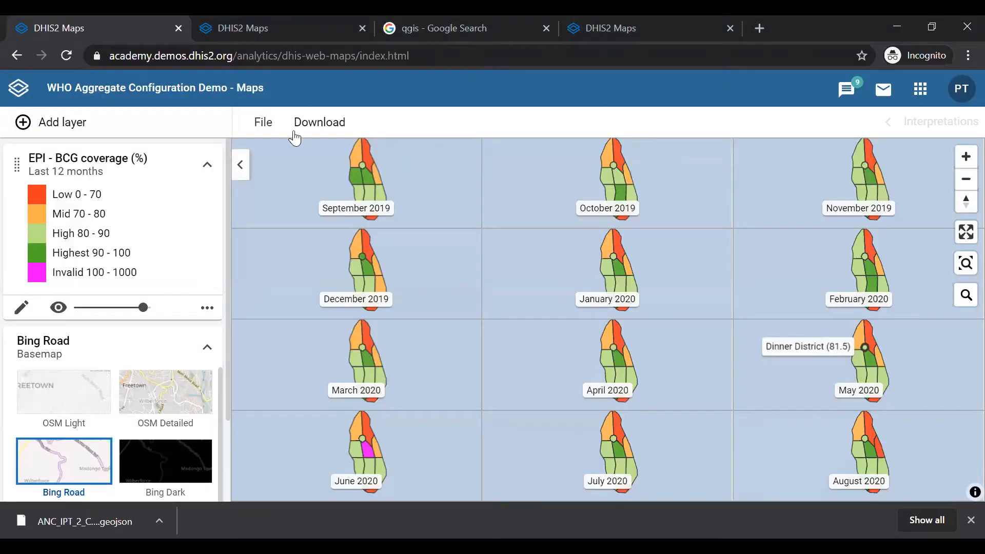
Download the split-view map as an image with its legend shown and open the downloaded PNG file.
{"action": "left_click", "coordinate": [970, 520]}
{"action": "left_click", "coordinate": [321, 123]}
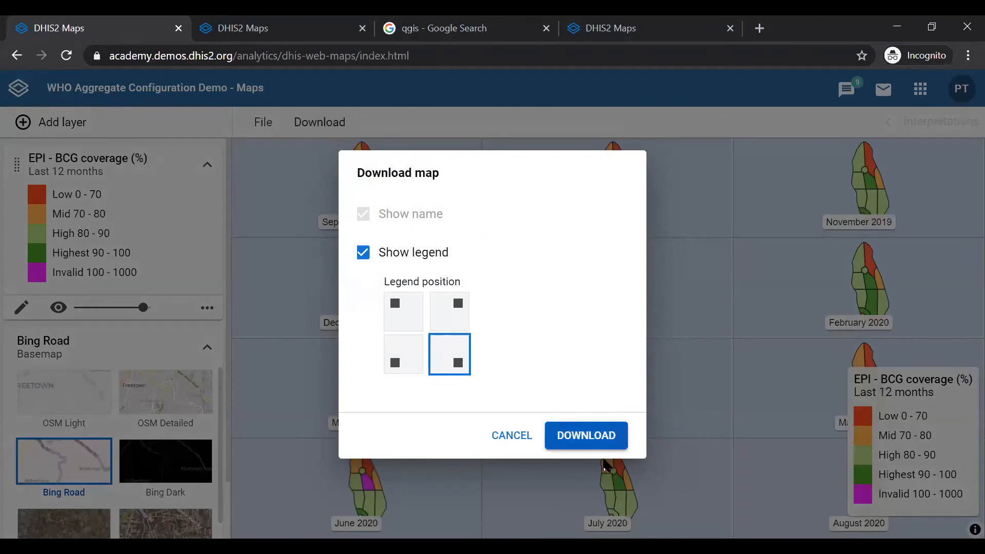
{"action": "left_click", "coordinate": [594, 440]}
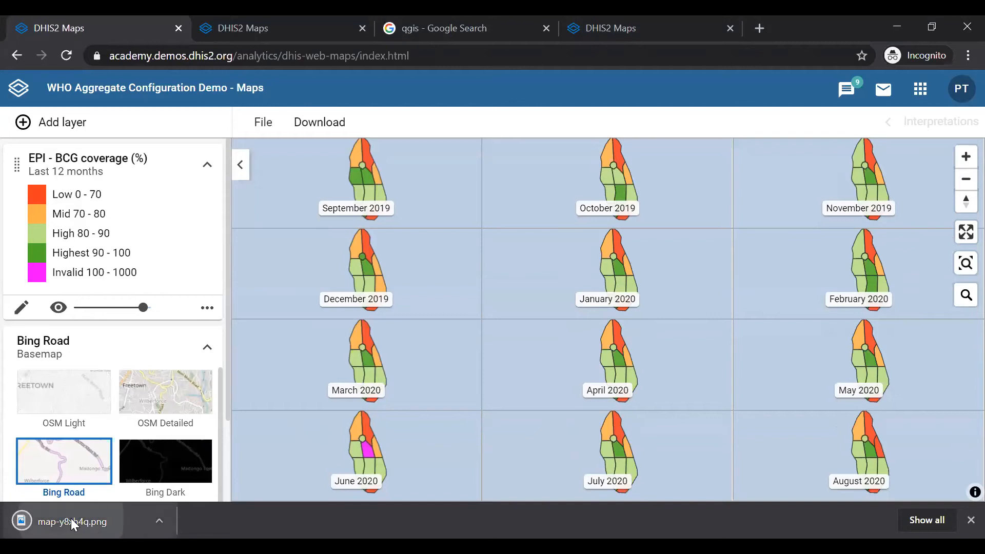
{"action": "left_click", "coordinate": [71, 519]}
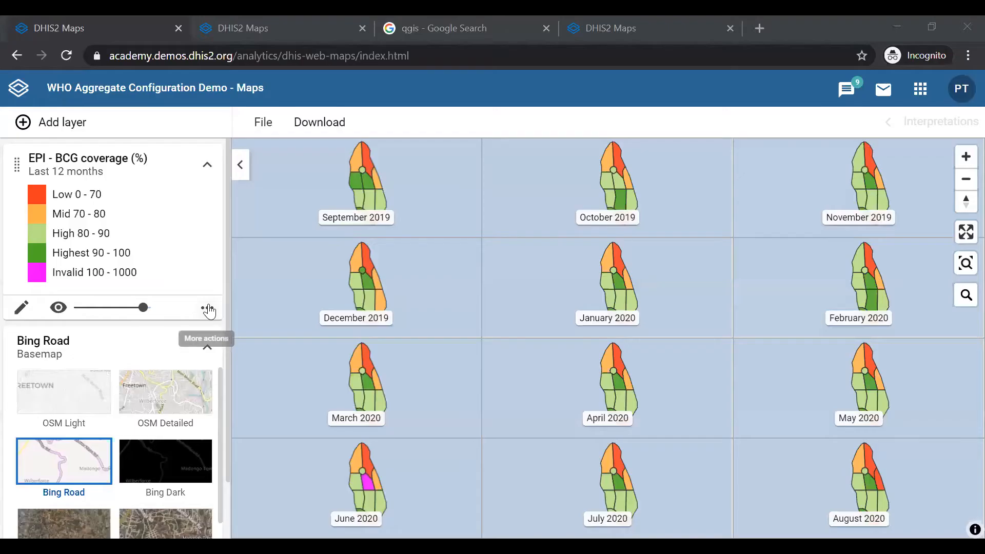
Change the BCG coverage layer's period display to Timeline and update the layer.
{"action": "left_click", "coordinate": [19, 308]}
{"action": "left_click", "coordinate": [407, 181]}
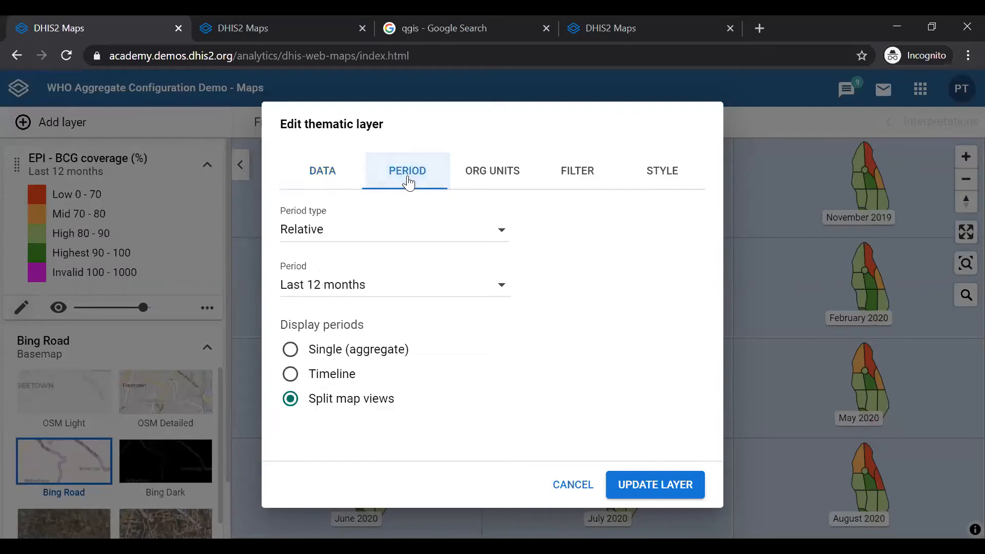
{"action": "left_click", "coordinate": [333, 378]}
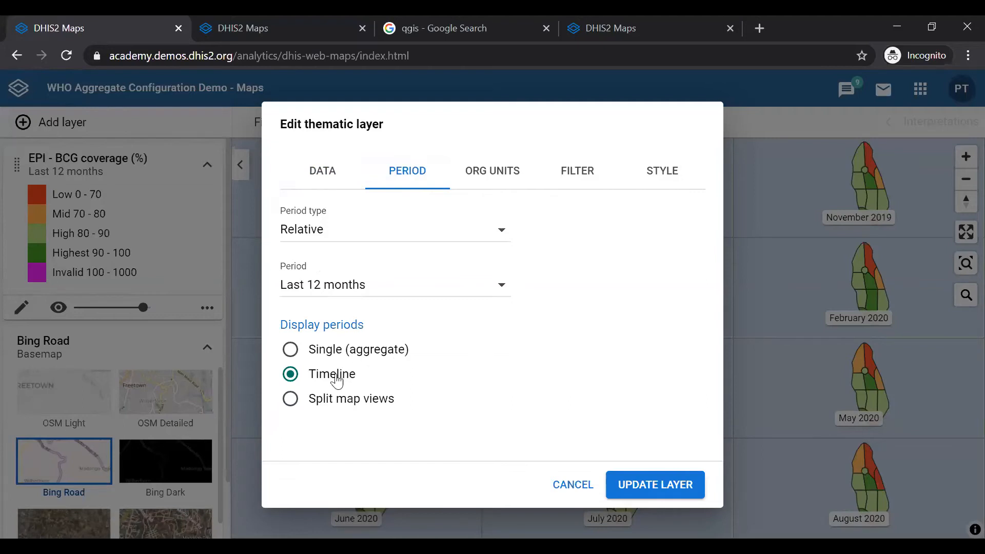
{"action": "left_click", "coordinate": [664, 485]}
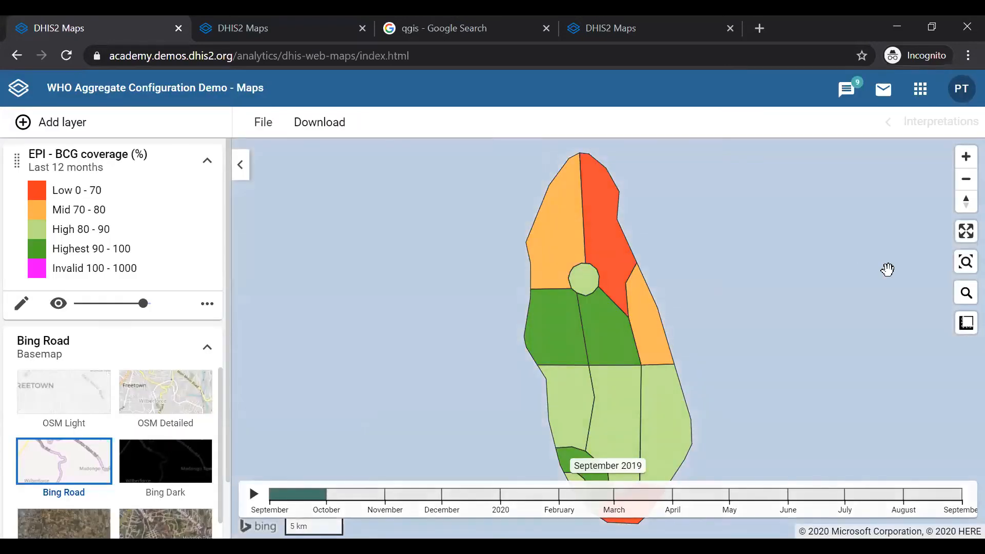
Fit the whole country in view and show the October 2019 and November 2019 coverage on the timeline.
{"action": "scroll", "coordinate": [858, 289], "scroll_direction": "down", "scroll_amount": 2}
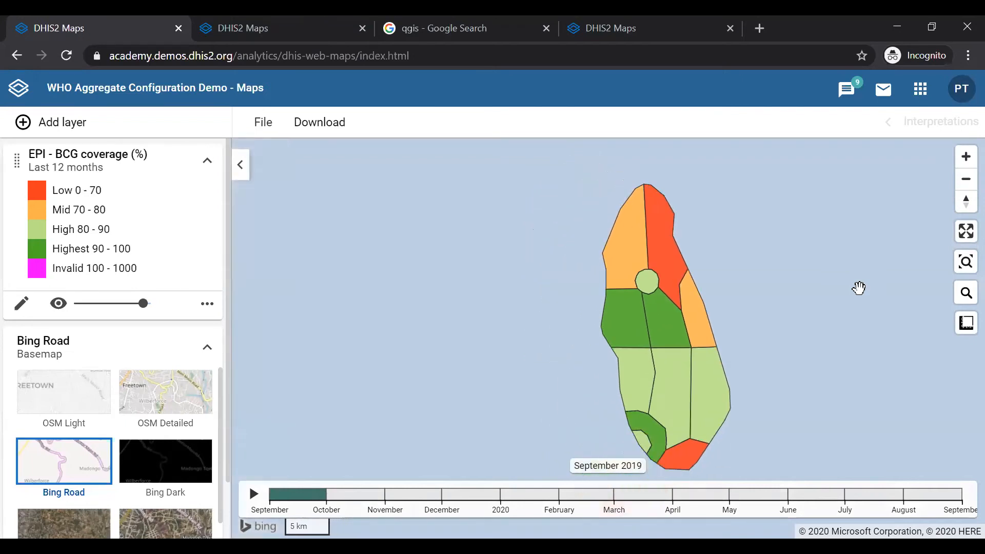
{"action": "left_click_drag", "start_coordinate": [860, 289], "coordinate": [708, 266]}
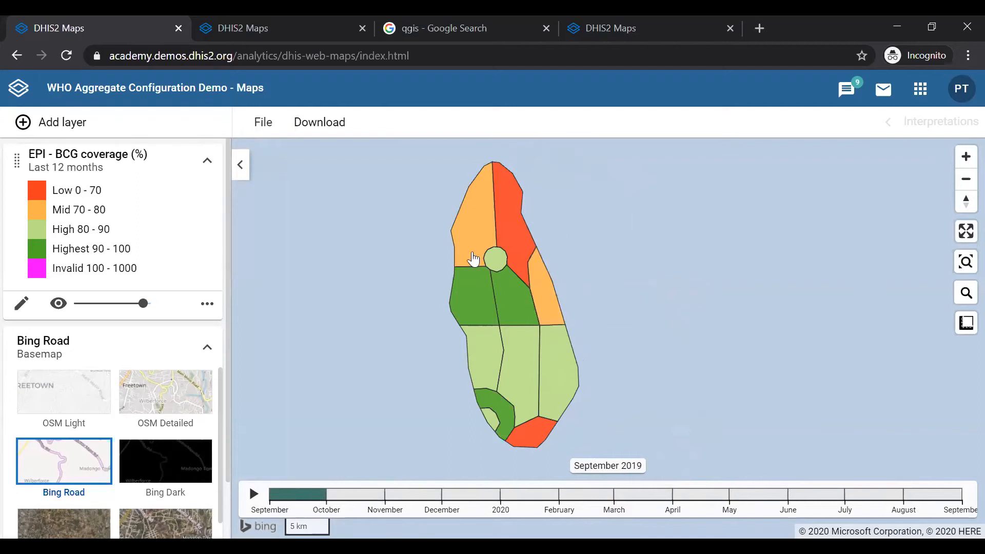
{"action": "left_click", "coordinate": [349, 500]}
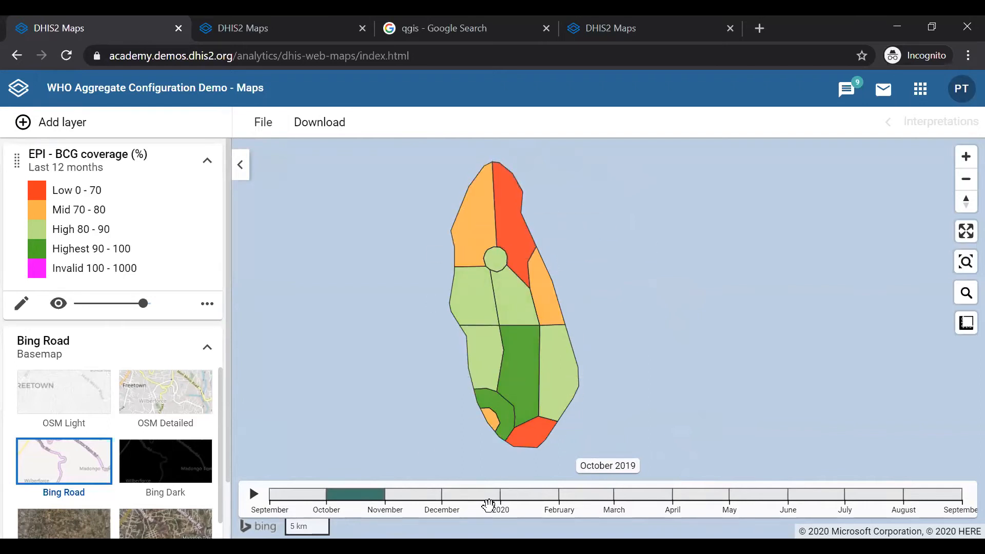
{"action": "left_click", "coordinate": [426, 501]}
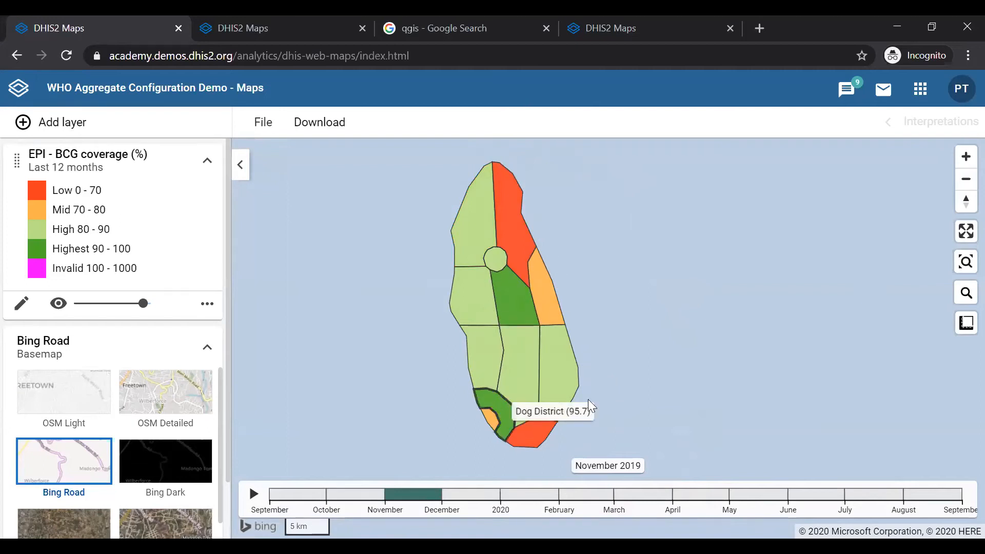
Show the May 2020 and September 2019 coverage on the timeline and play the monthly animation from September 2019 through August 2020.
{"action": "right_click", "coordinate": [820, 494]}
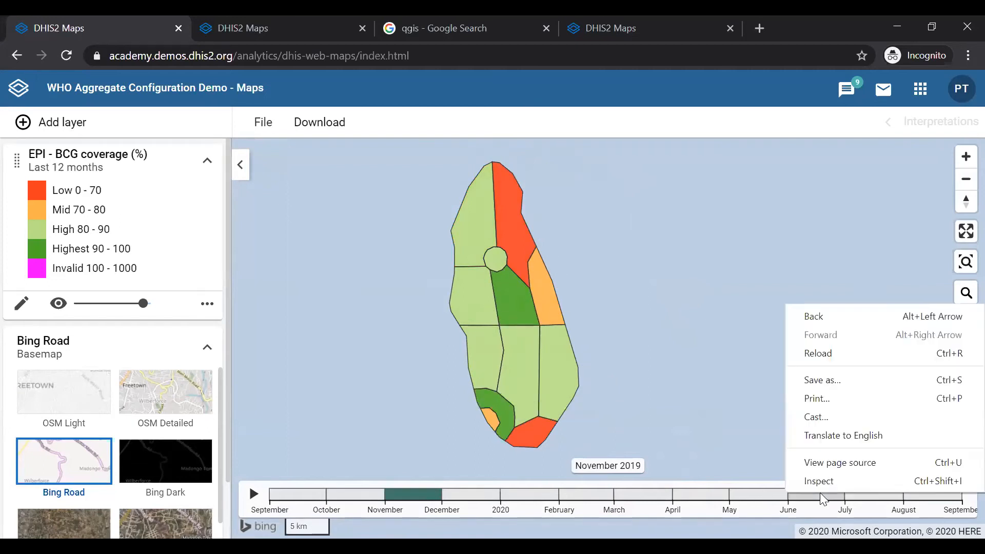
{"action": "left_click", "coordinate": [734, 494]}
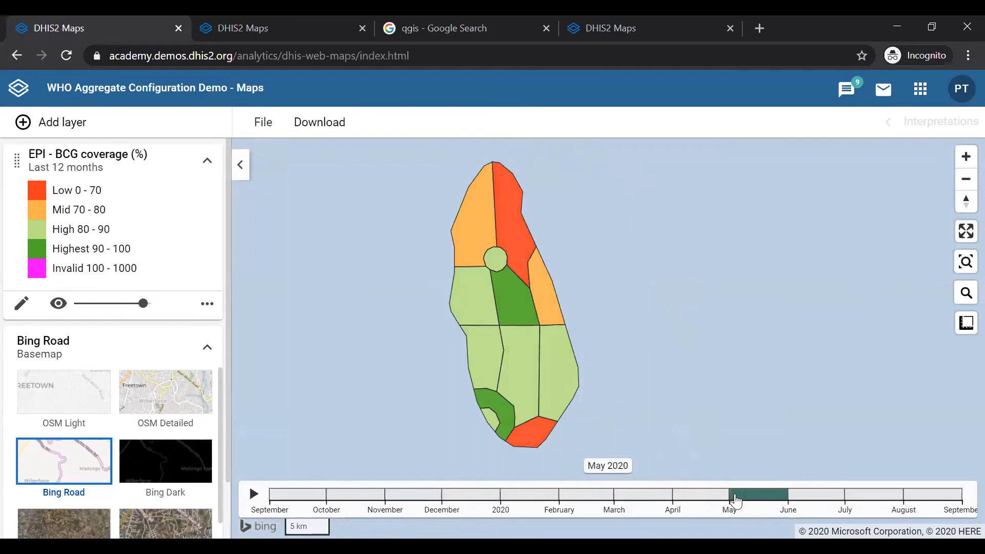
{"action": "left_click", "coordinate": [282, 498]}
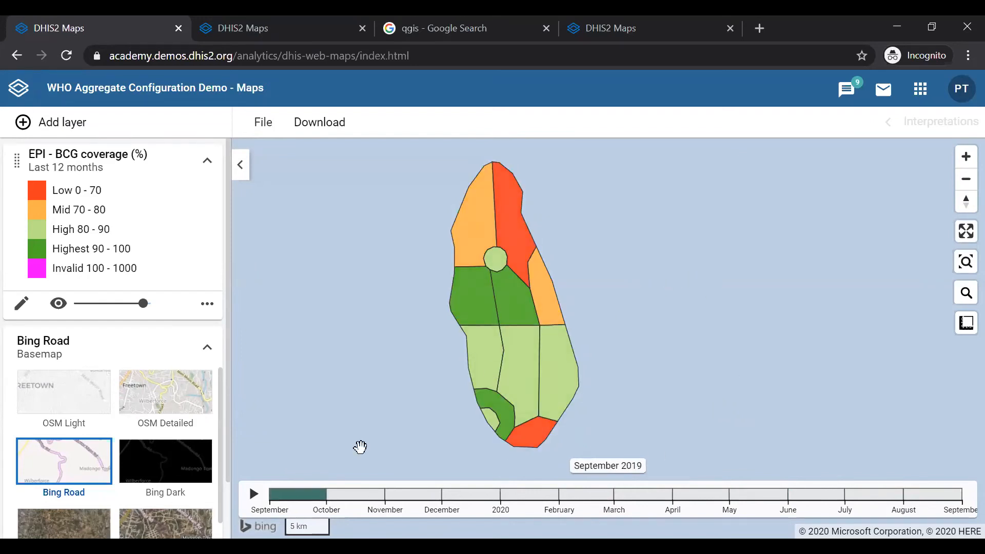
{"action": "left_click", "coordinate": [255, 495]}
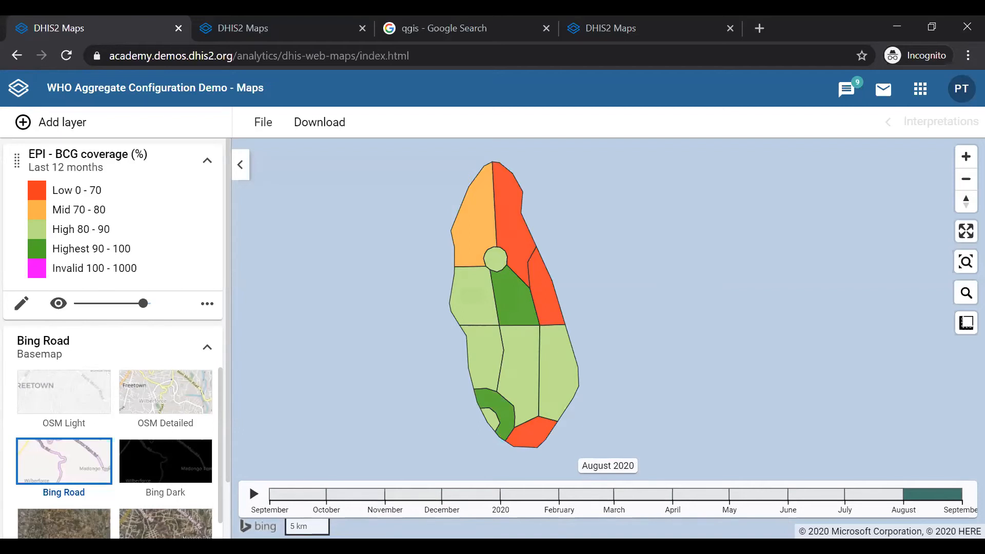
{"action": "left_click", "coordinate": [255, 495]}
{"action": "mouse_move", "coordinate": [469, 336]}
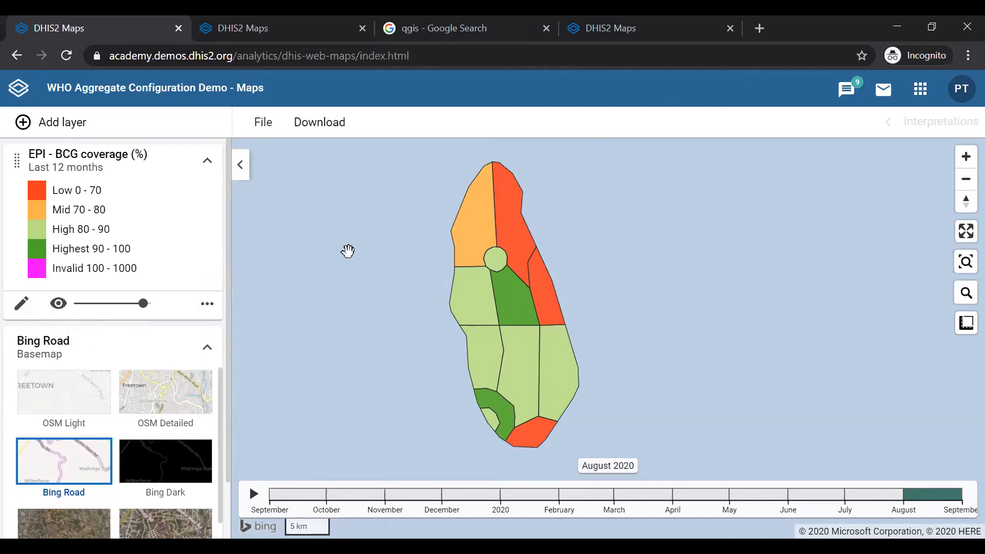
Change the BCG coverage layer's period display to Split map views and update the layer.
{"action": "left_click", "coordinate": [21, 308]}
{"action": "left_click", "coordinate": [412, 180]}
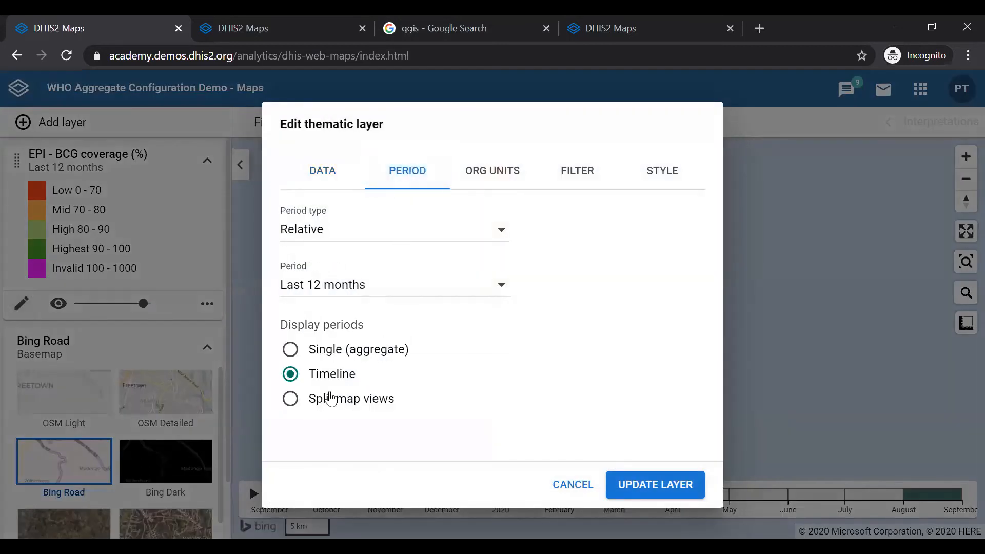
{"action": "left_click", "coordinate": [327, 399]}
{"action": "left_click", "coordinate": [654, 487]}
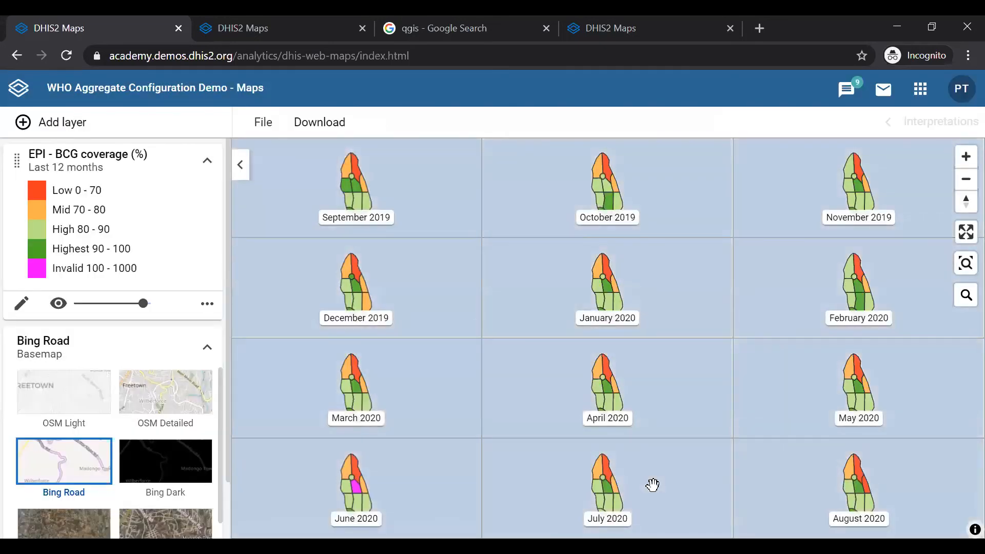
Switch the BCG coverage layer's period display back to Timeline and update the layer.
{"action": "left_click", "coordinate": [23, 305]}
{"action": "left_click", "coordinate": [413, 177]}
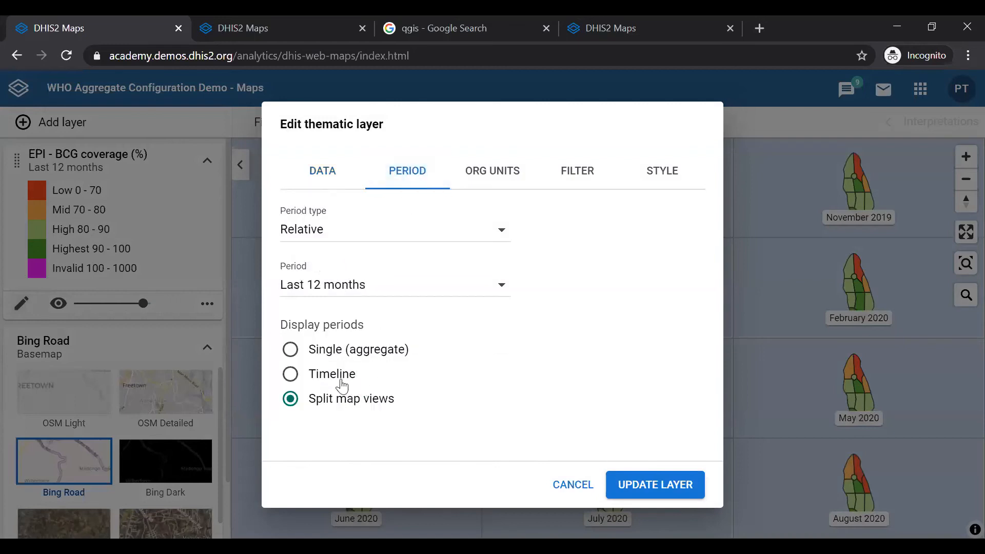
{"action": "left_click", "coordinate": [340, 382]}
{"action": "left_click", "coordinate": [655, 495]}
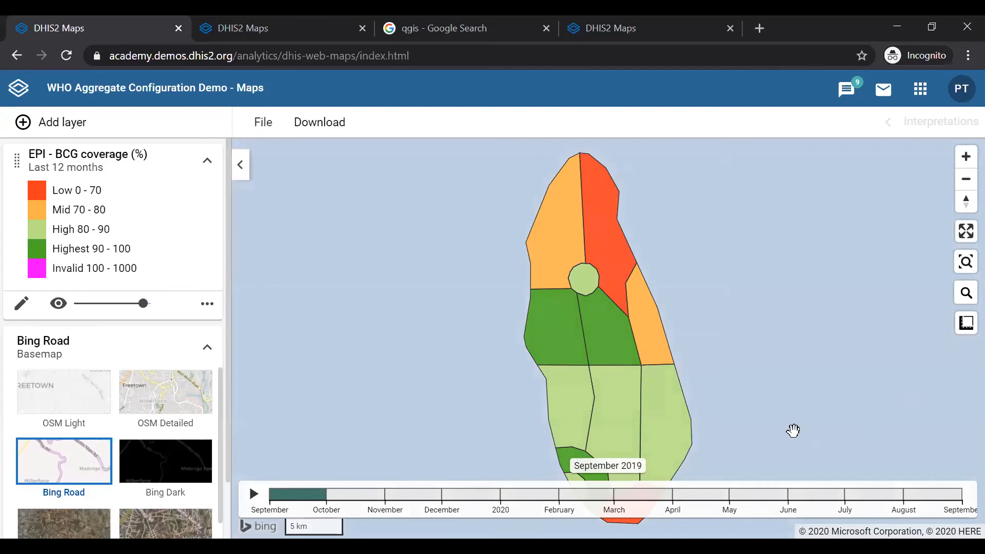
Show the coverage for October 2019 and January, March, May and July 2020 on the timeline, and play the animation from September 2019.
{"action": "left_click_drag", "start_coordinate": [750, 363], "coordinate": [595, 332]}
{"action": "scroll", "coordinate": [697, 343], "scroll_direction": "down", "scroll_amount": 2}
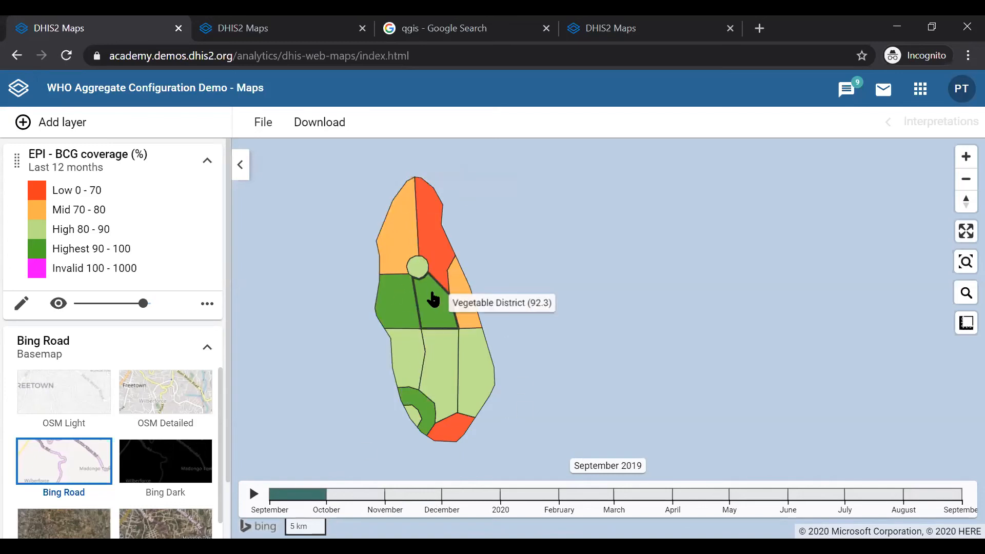
{"action": "left_click", "coordinate": [347, 495]}
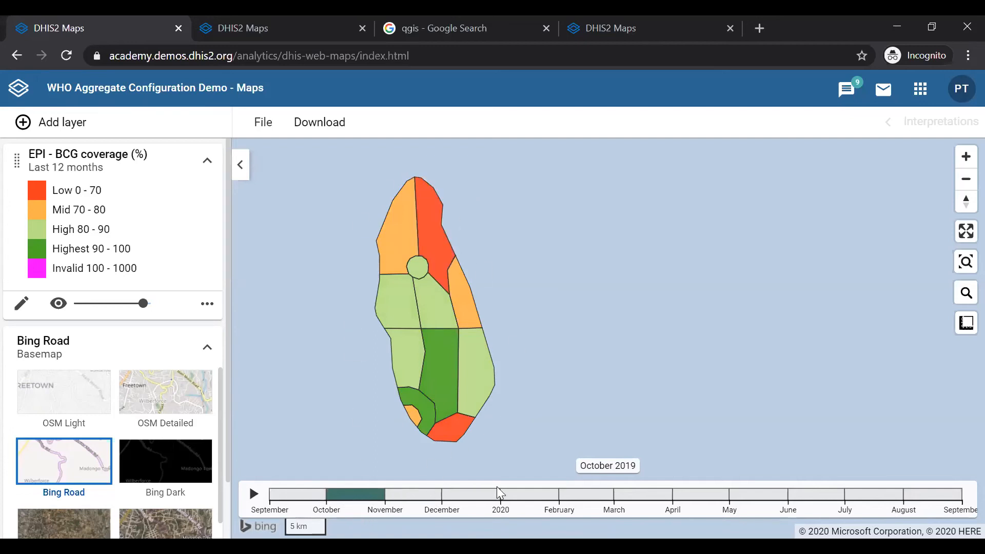
{"action": "left_click", "coordinate": [525, 501]}
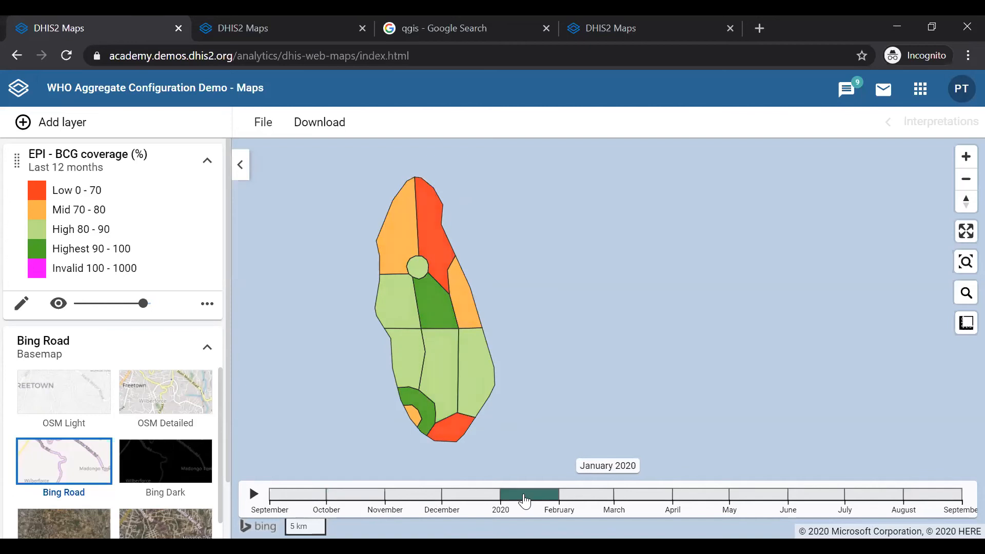
{"action": "left_click", "coordinate": [641, 501]}
{"action": "left_click", "coordinate": [757, 500]}
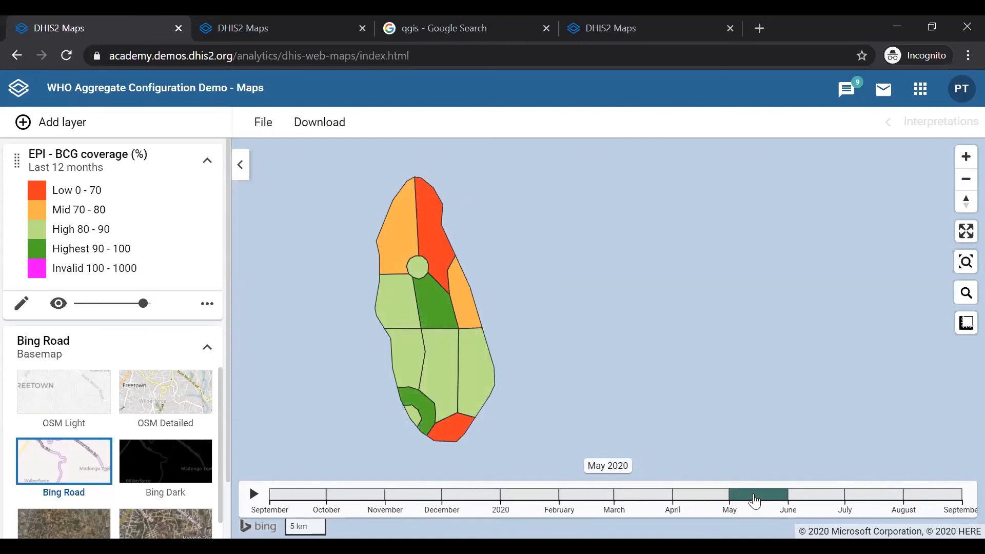
{"action": "left_click", "coordinate": [871, 500]}
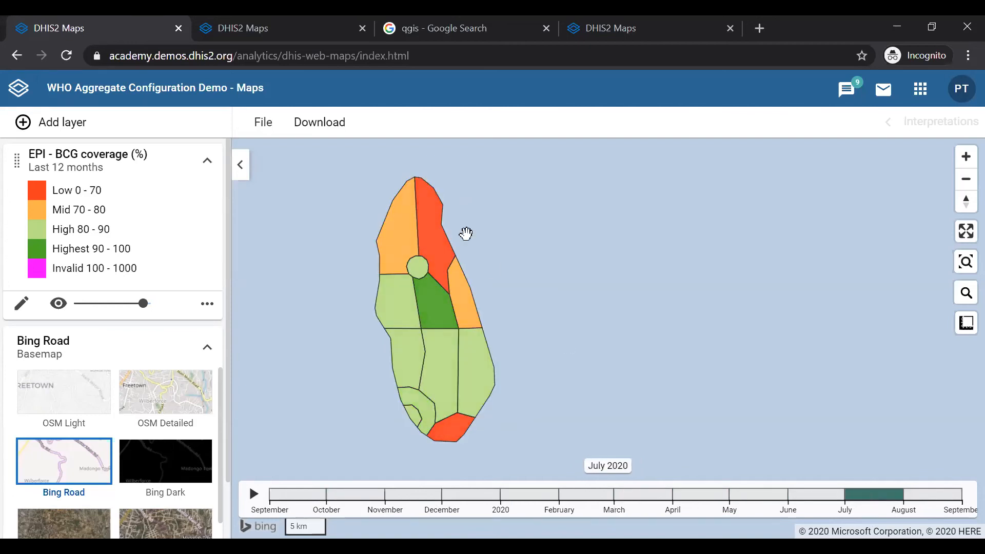
{"action": "left_click", "coordinate": [296, 500]}
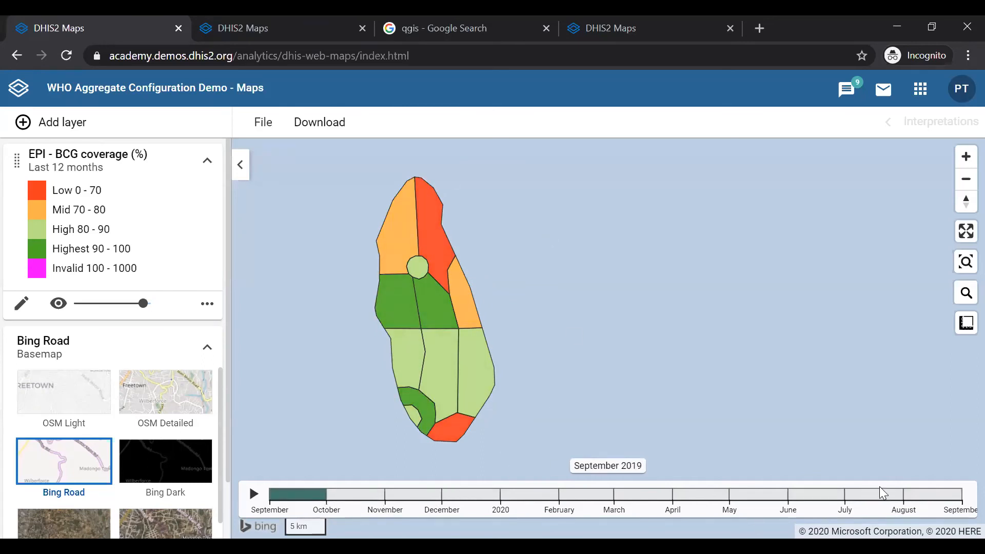
{"action": "left_click", "coordinate": [253, 495]}
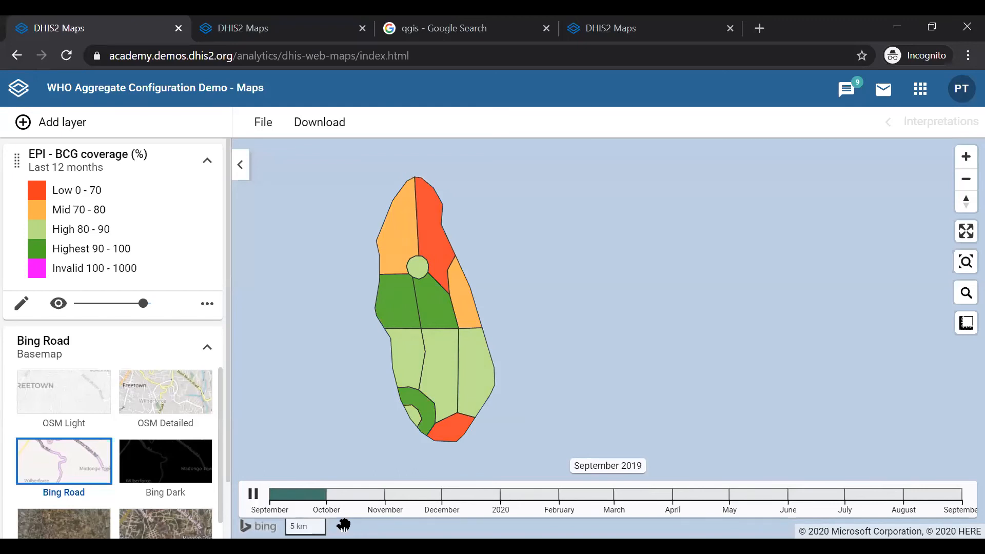